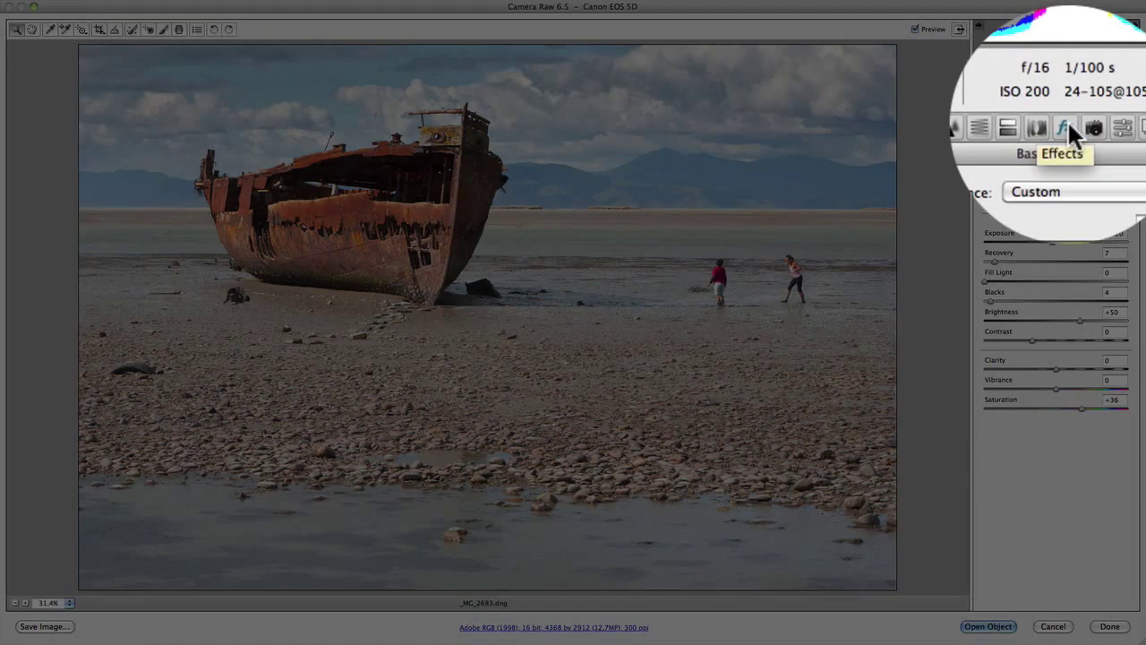
# Step: Add grain to the photo in the Effects settings, trying an amount of 99 and settling on 48
pyautogui.click(1067, 127)
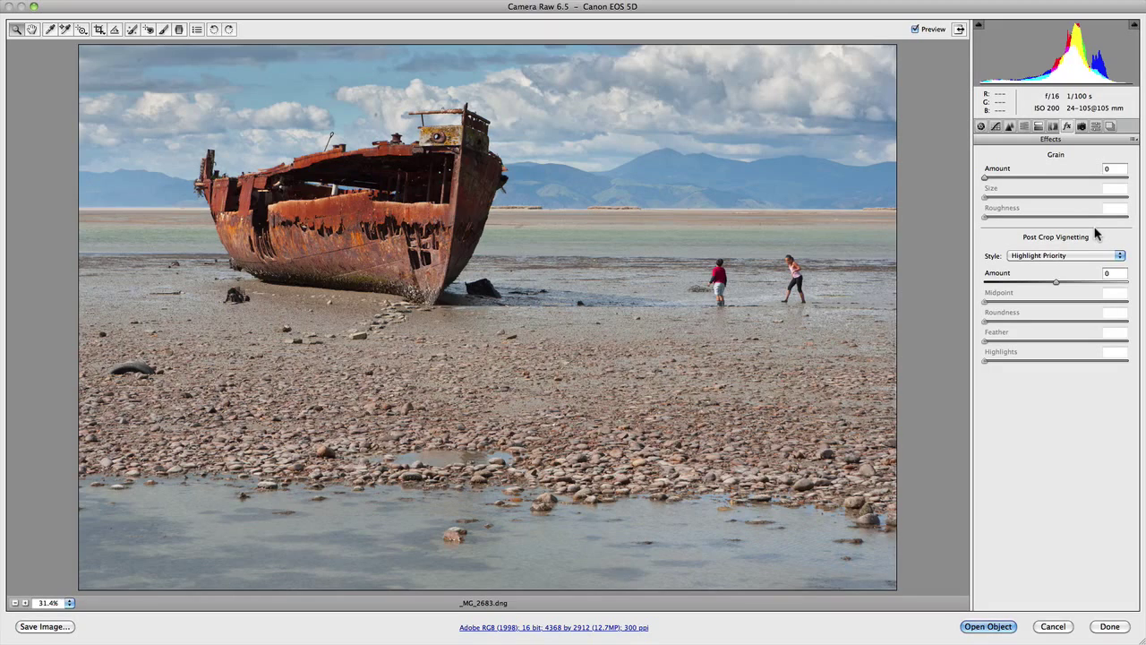
pyautogui.rightClick(529, 230)
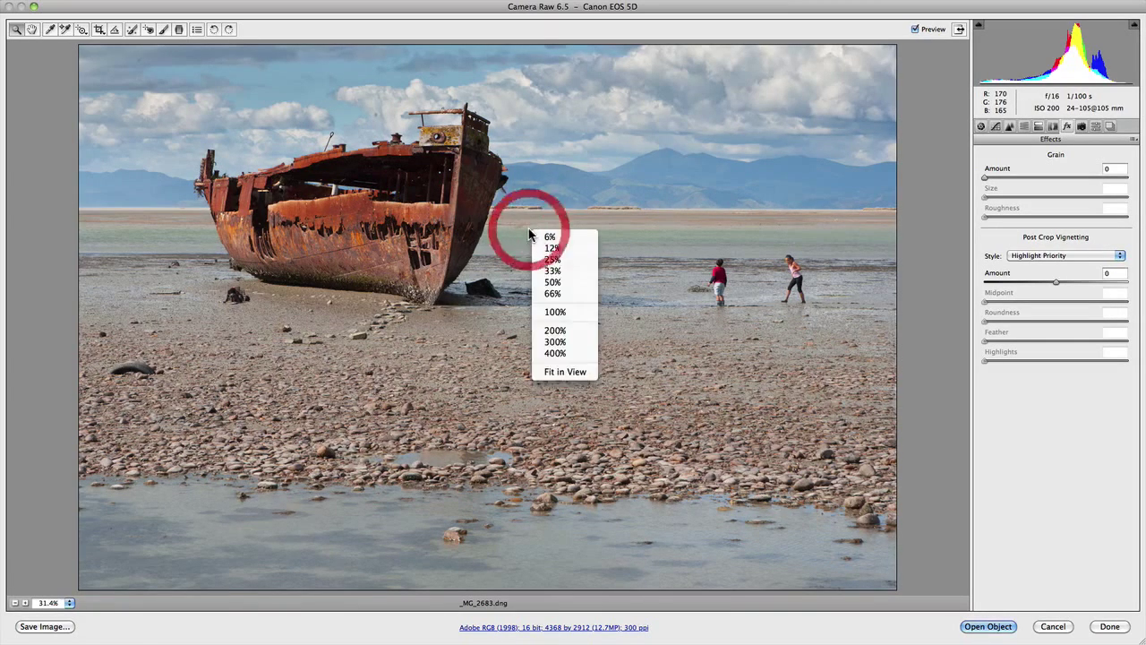
pyautogui.click(549, 312)
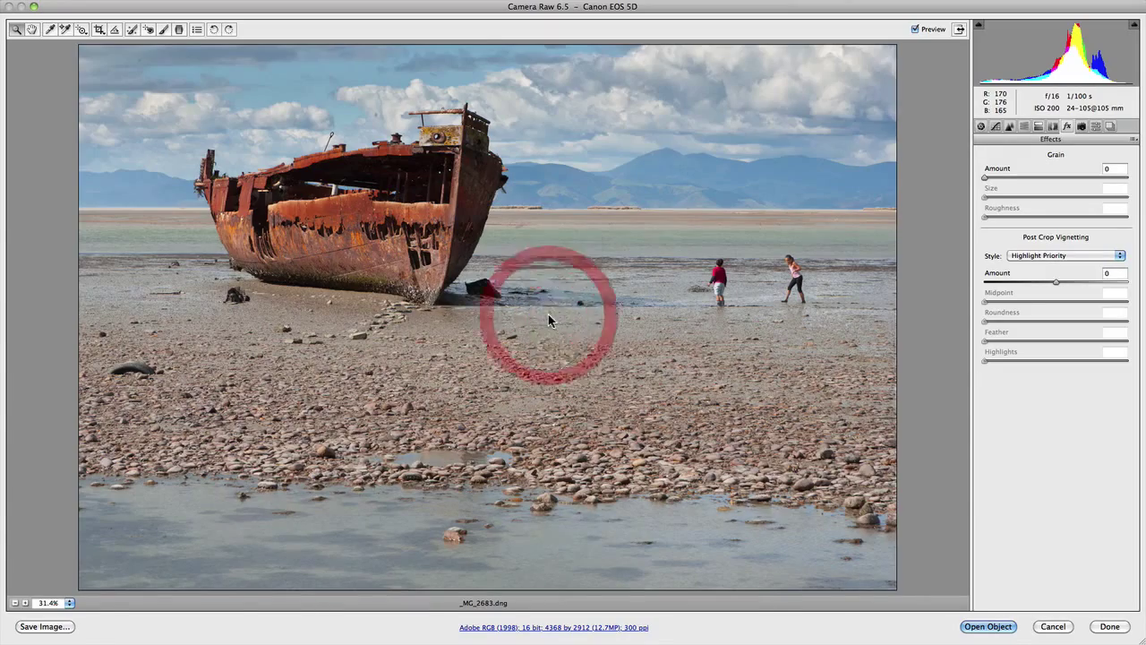
pyautogui.moveTo(538, 110); pyautogui.dragTo(402, 349)
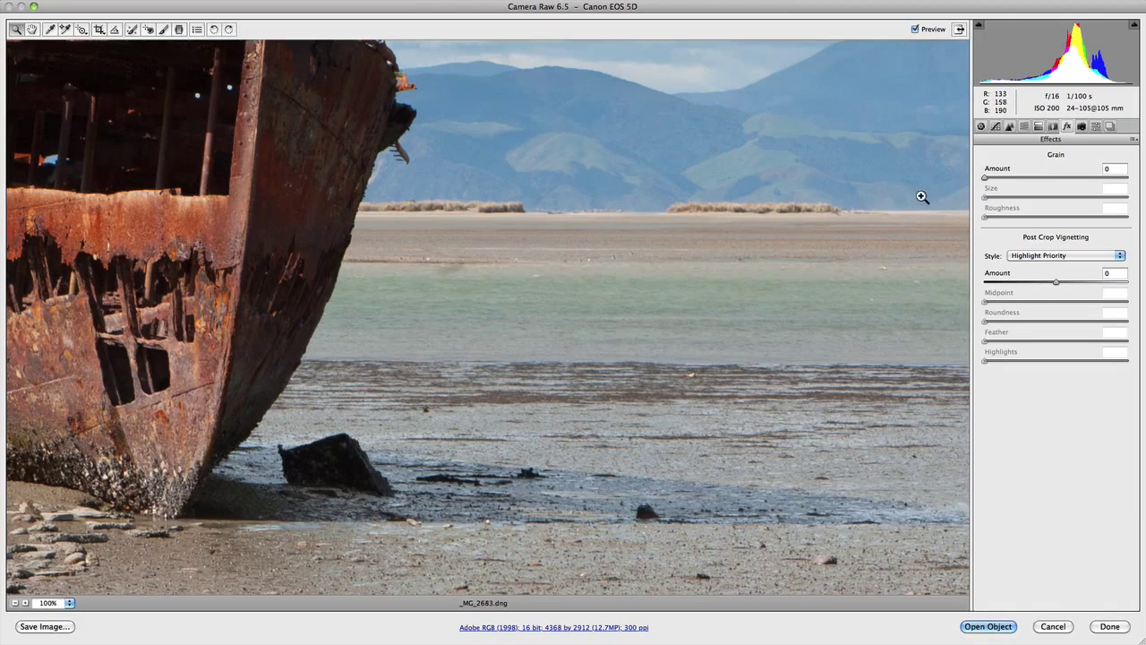
pyautogui.moveTo(985, 180); pyautogui.dragTo(1128, 180)
pyautogui.click(915, 28)
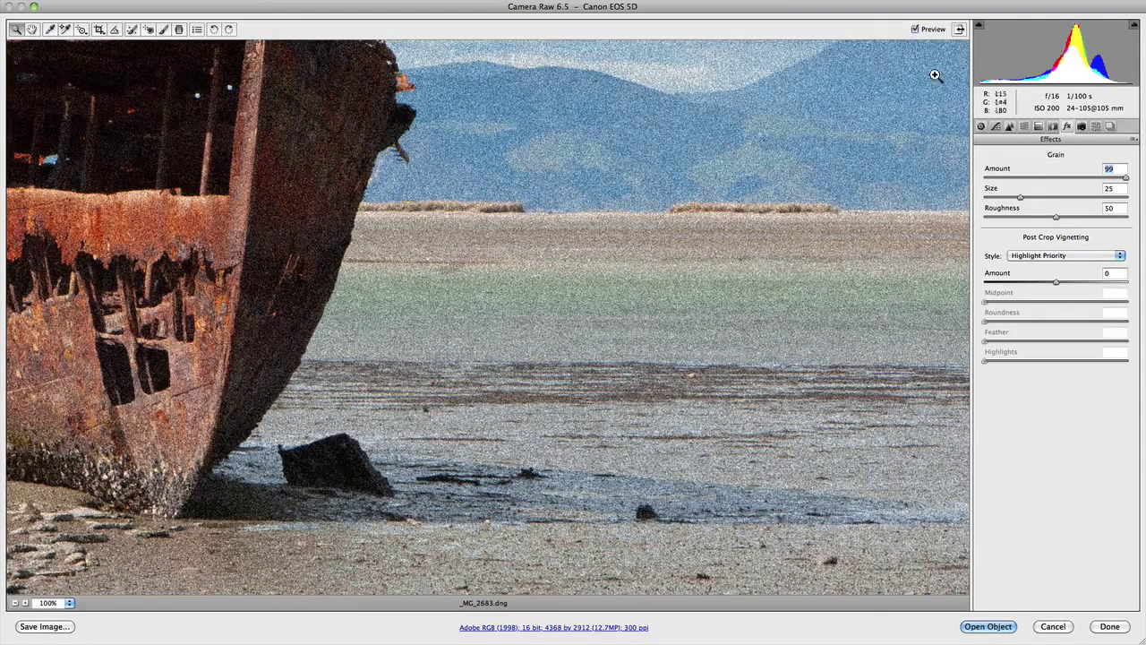
pyautogui.click(1053, 179)
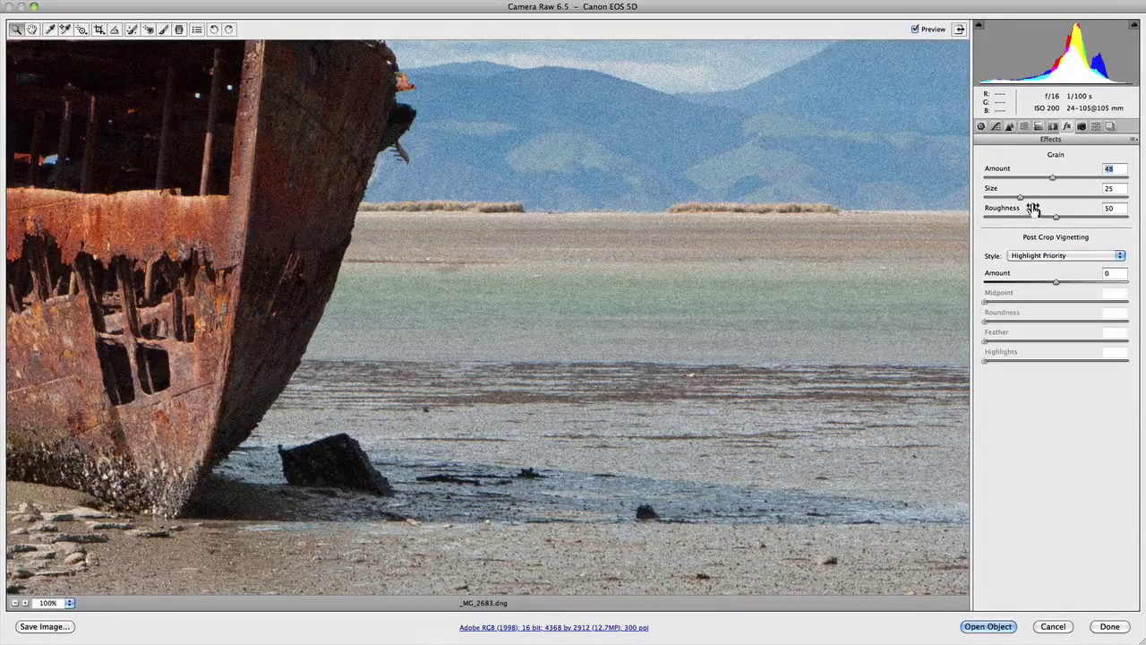
# Step: Try the extremes of the grain size, including 98, and set it to 50
pyautogui.moveTo(1021, 199); pyautogui.dragTo(991, 201)
pyautogui.moveTo(991, 201); pyautogui.dragTo(1126, 203)
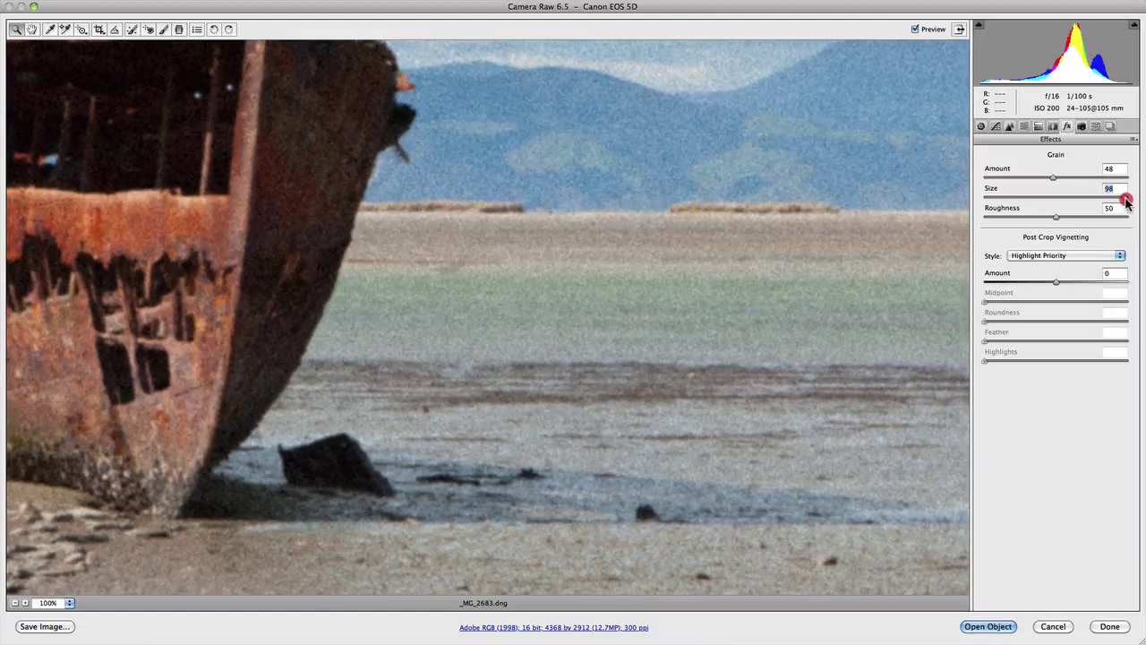
pyautogui.moveTo(1127, 203); pyautogui.dragTo(1056, 203)
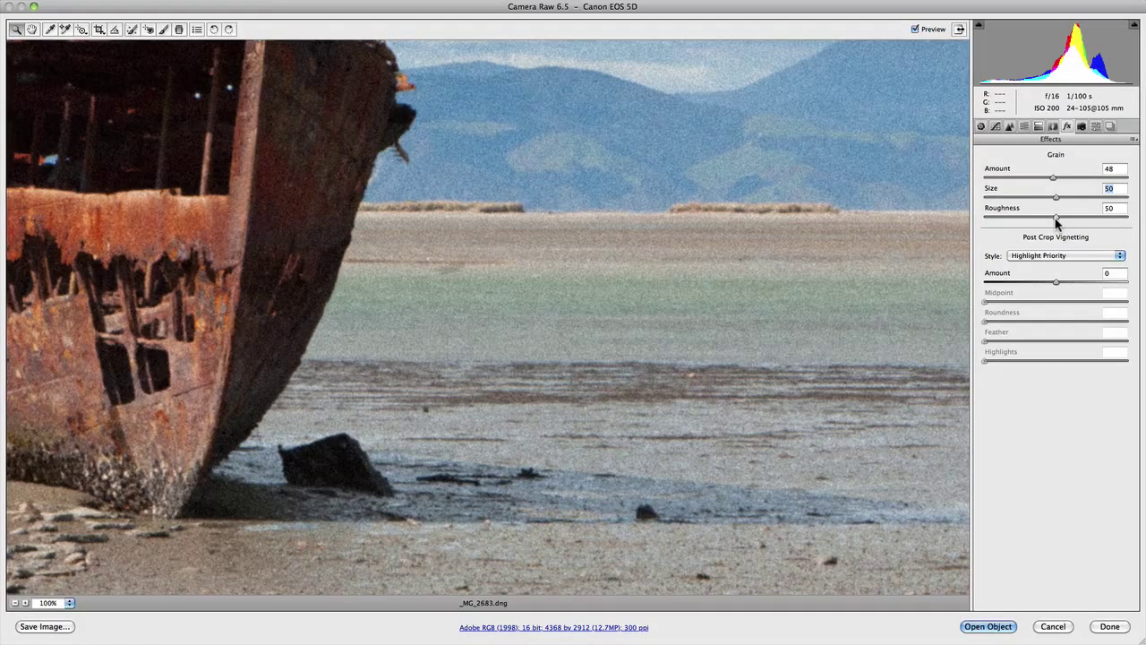
# Step: Try a grain roughness of 100 and return it to 50
pyautogui.click(1056, 220)
pyautogui.moveTo(1057, 220); pyautogui.dragTo(1130, 220)
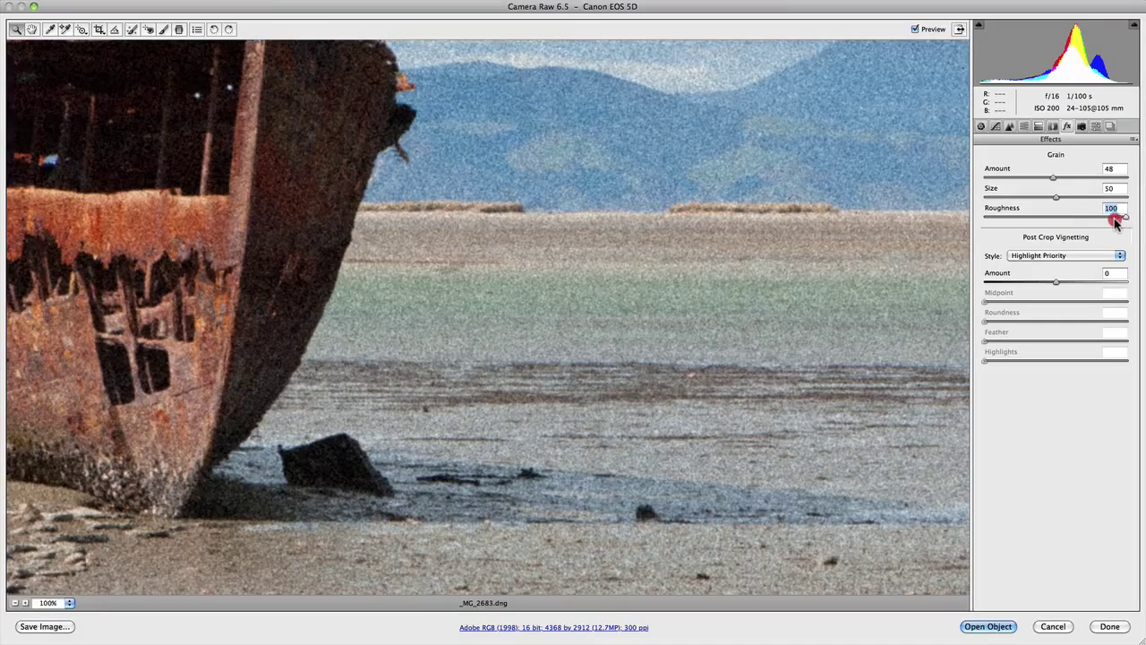
pyautogui.click(1099, 221)
pyautogui.moveTo(1099, 221); pyautogui.dragTo(1057, 224)
pyautogui.click(1058, 223)
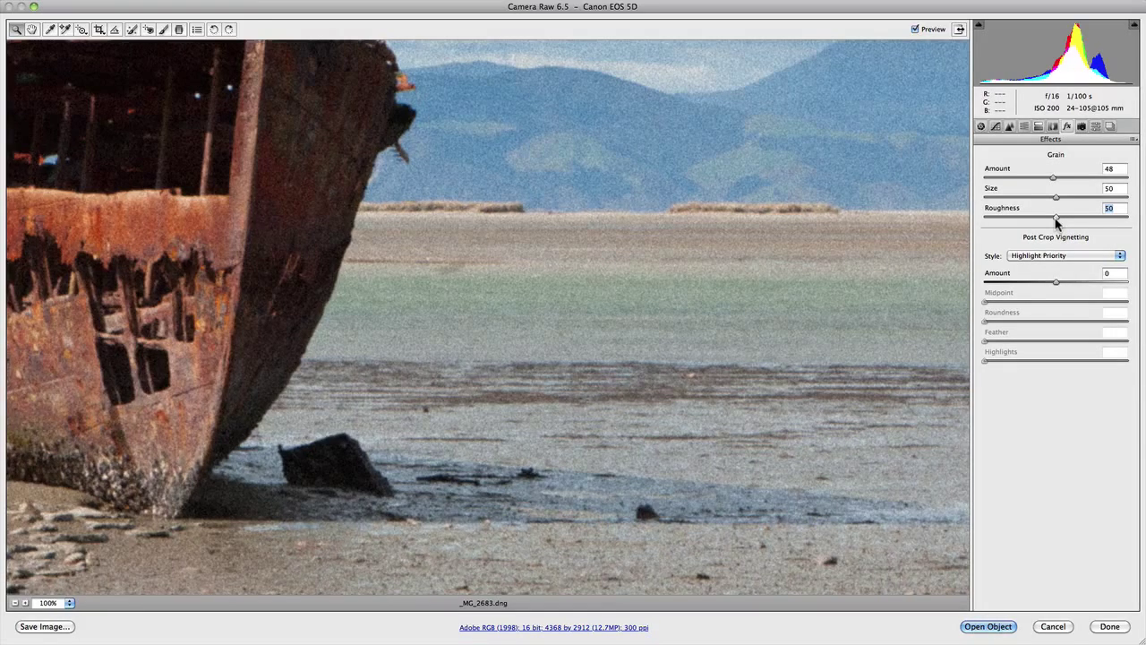
# Step: Examine the grain at 66%, 50% and 33% magnification and with the whole photo fitted in view
pyautogui.rightClick(576, 258)
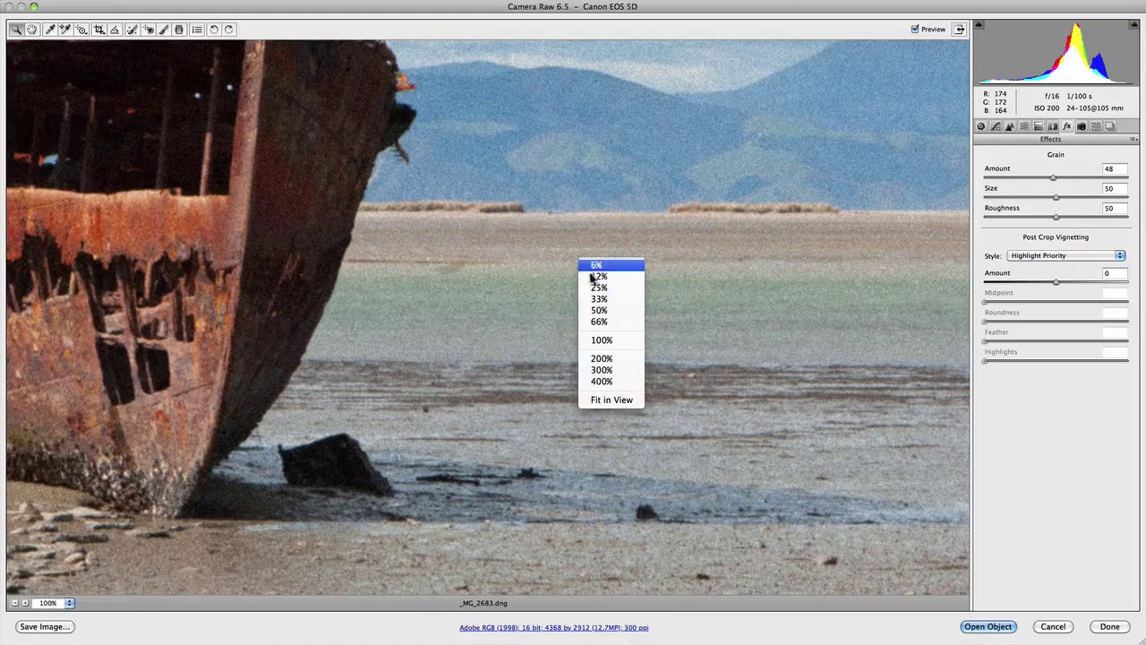
pyautogui.click(601, 322)
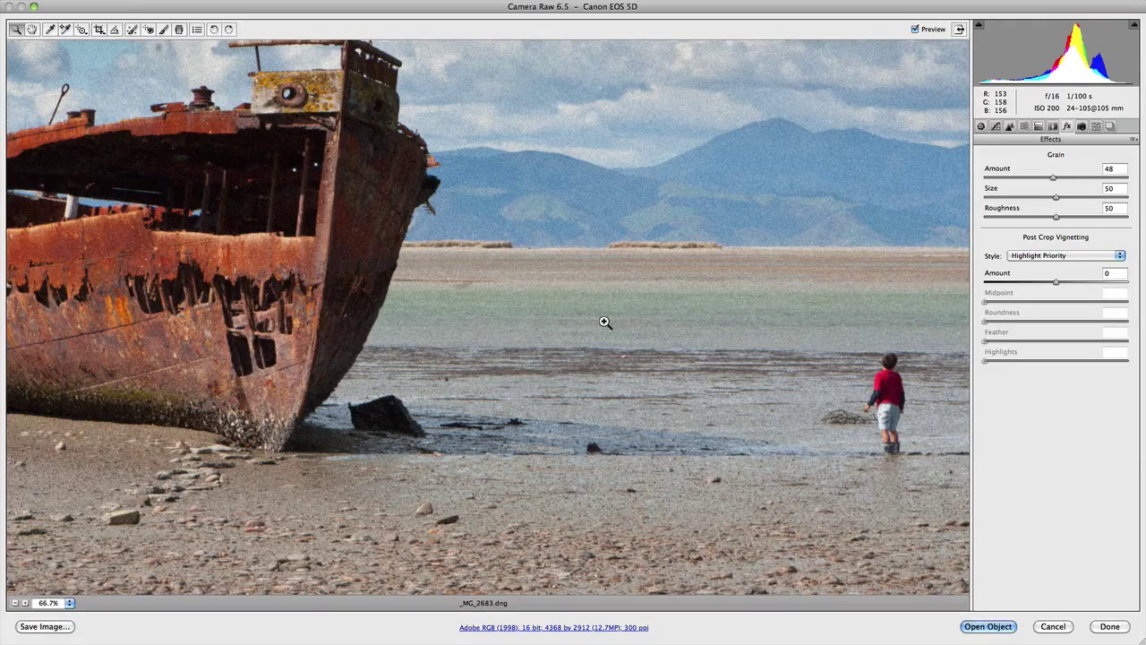
pyautogui.rightClick(604, 322)
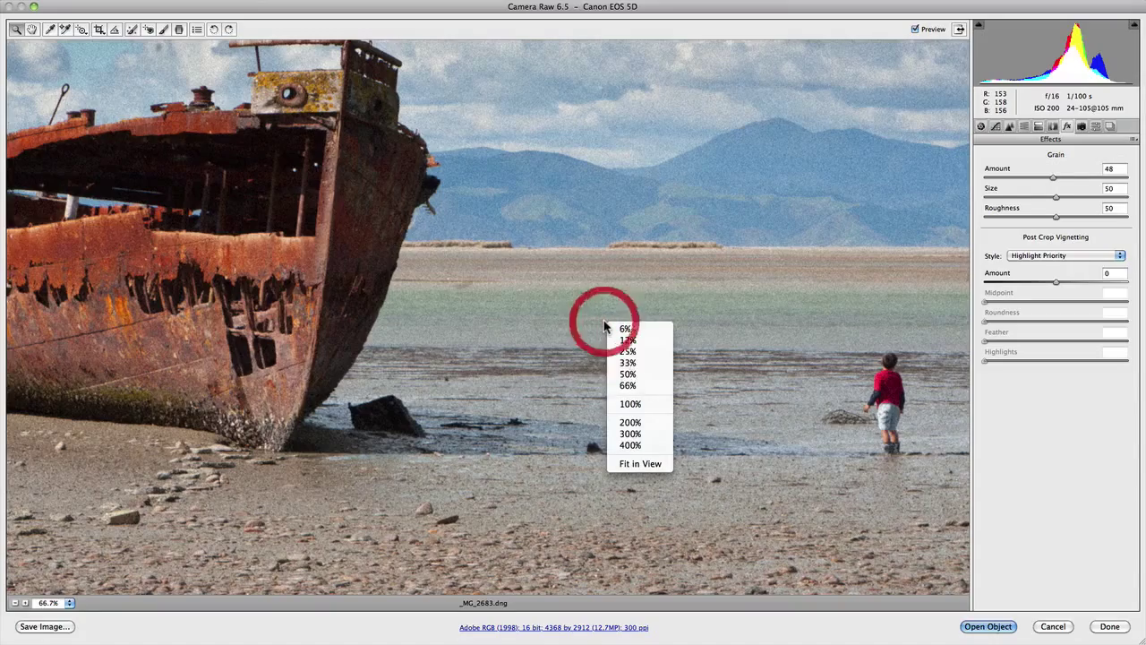
pyautogui.click(622, 375)
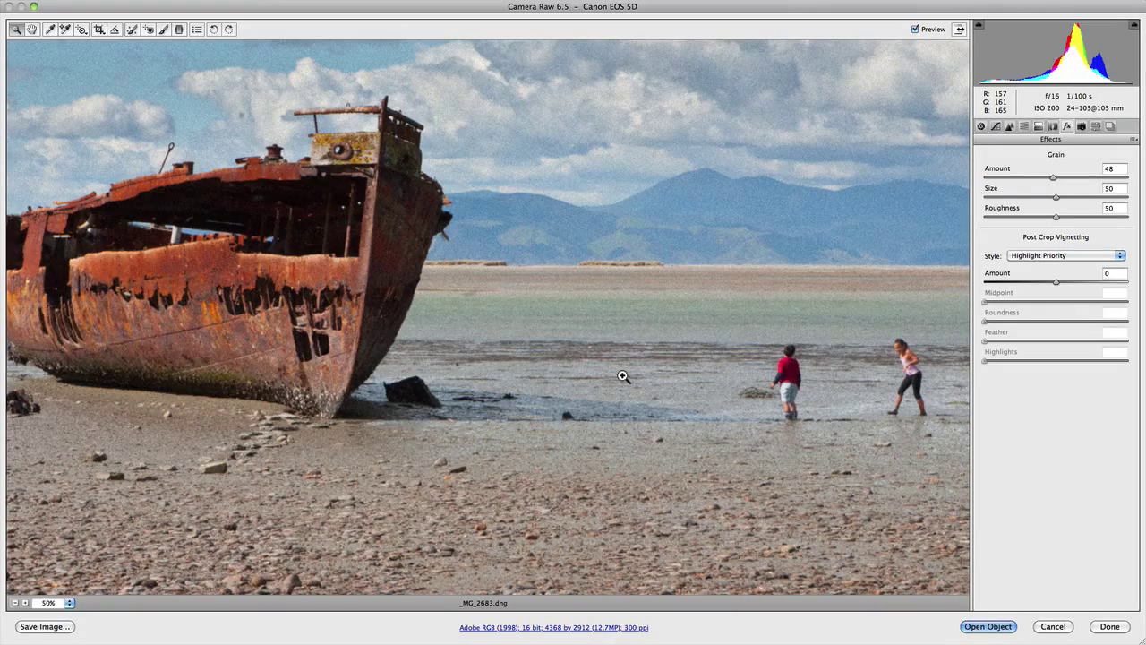
pyautogui.rightClick(622, 375)
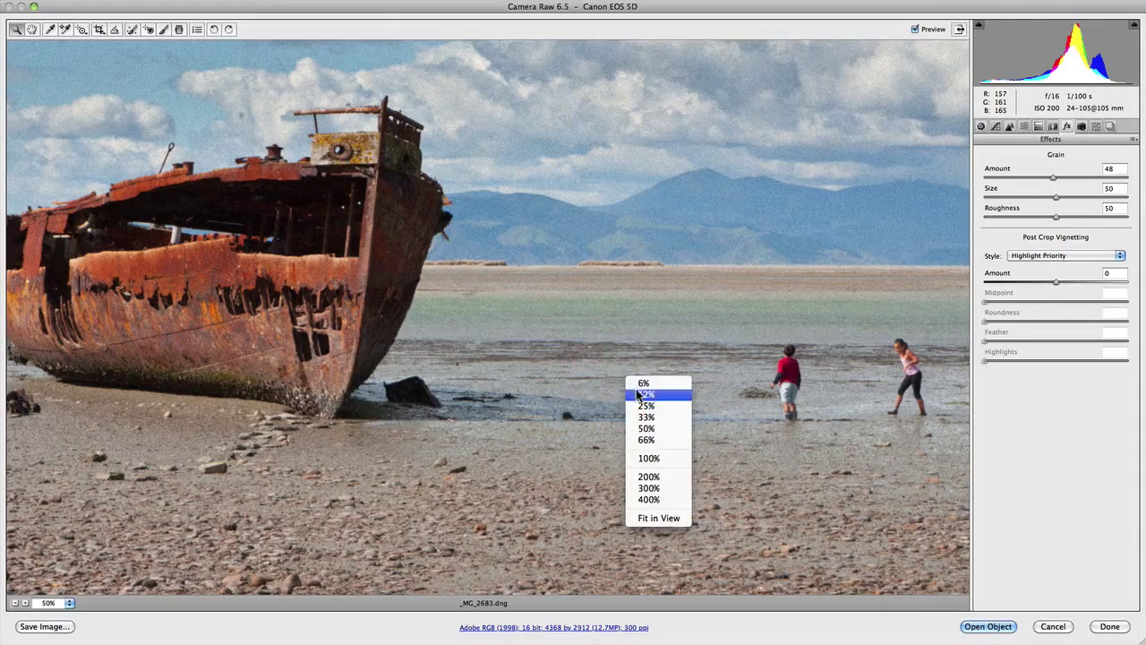
pyautogui.click(643, 419)
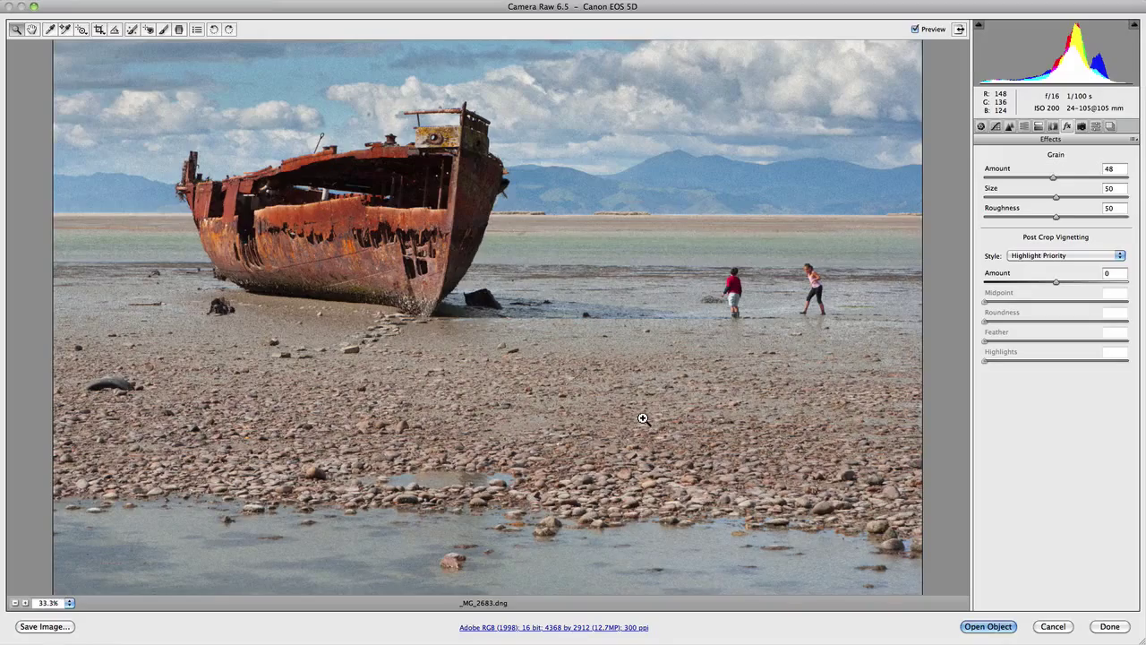
pyautogui.press('super+0')
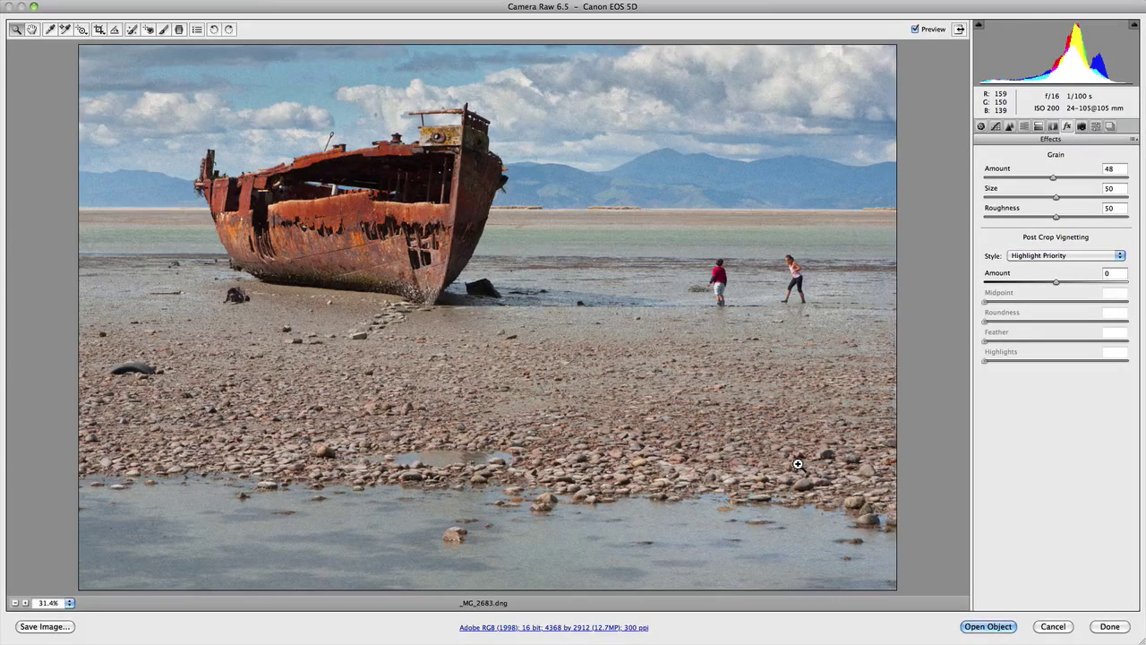
# Step: Darken the photo's corners with manual lens vignetting, using amount -100 and midpoint 9
pyautogui.click(1052, 127)
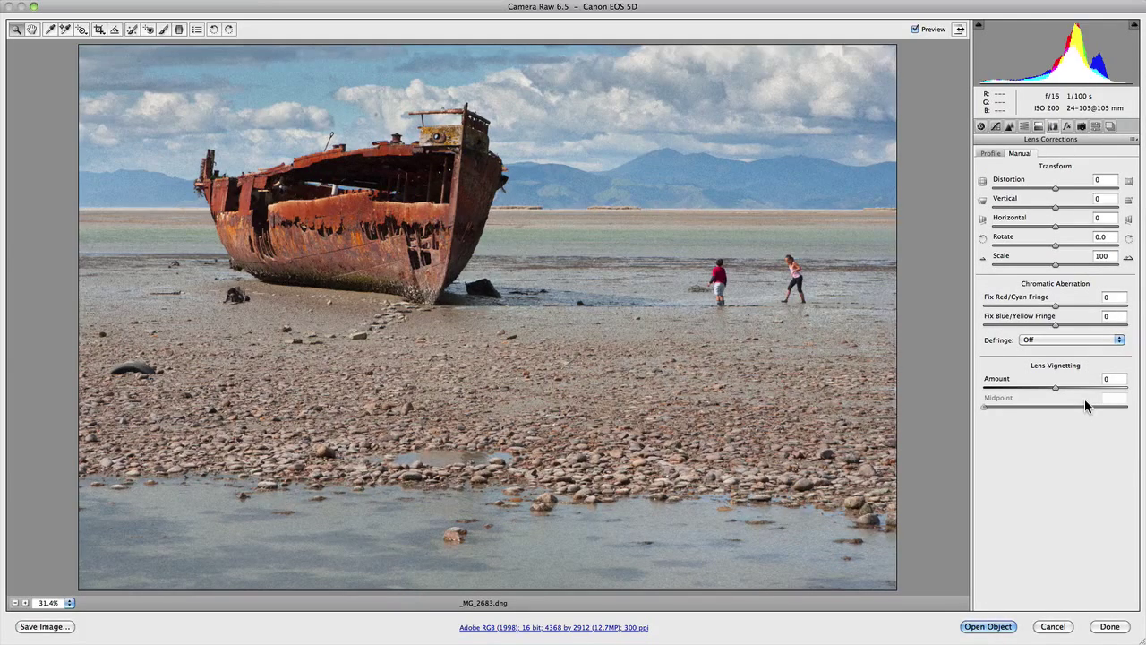
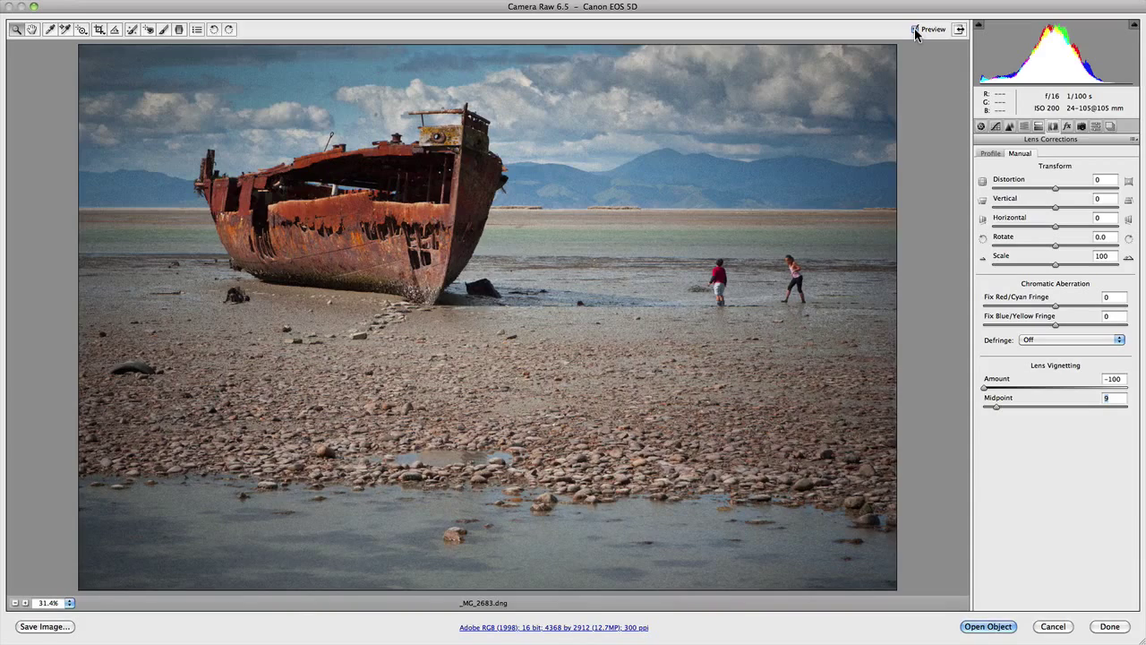
# Step: Draw a full-width 36 by 12 inch panoramic crop around the shipwreck and shift it upward to include more sky
pyautogui.click(100, 30)
pyautogui.click(99, 31)
pyautogui.click(98, 34)
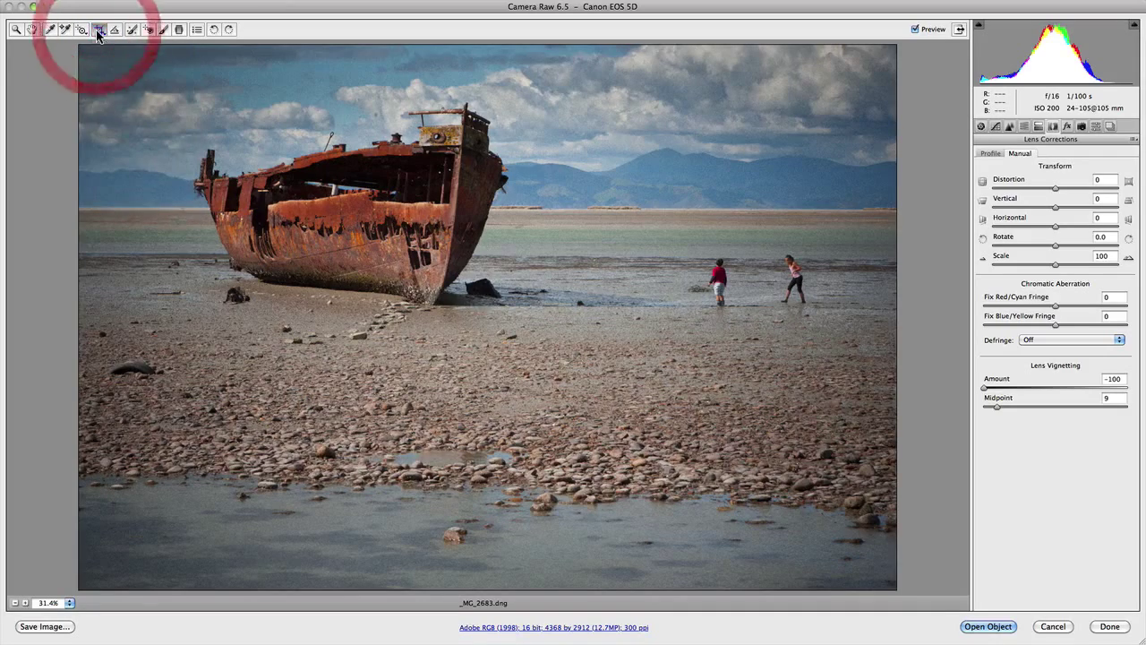
pyautogui.moveTo(67, 105); pyautogui.dragTo(671, 376)
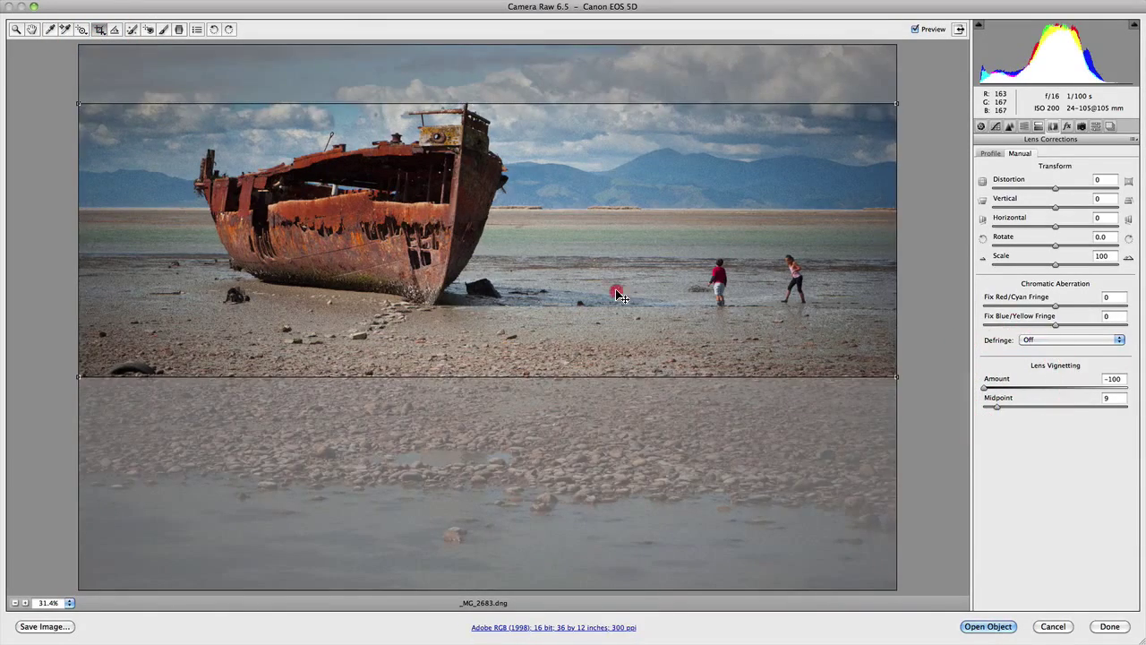
pyautogui.moveTo(614, 290); pyautogui.dragTo(620, 264)
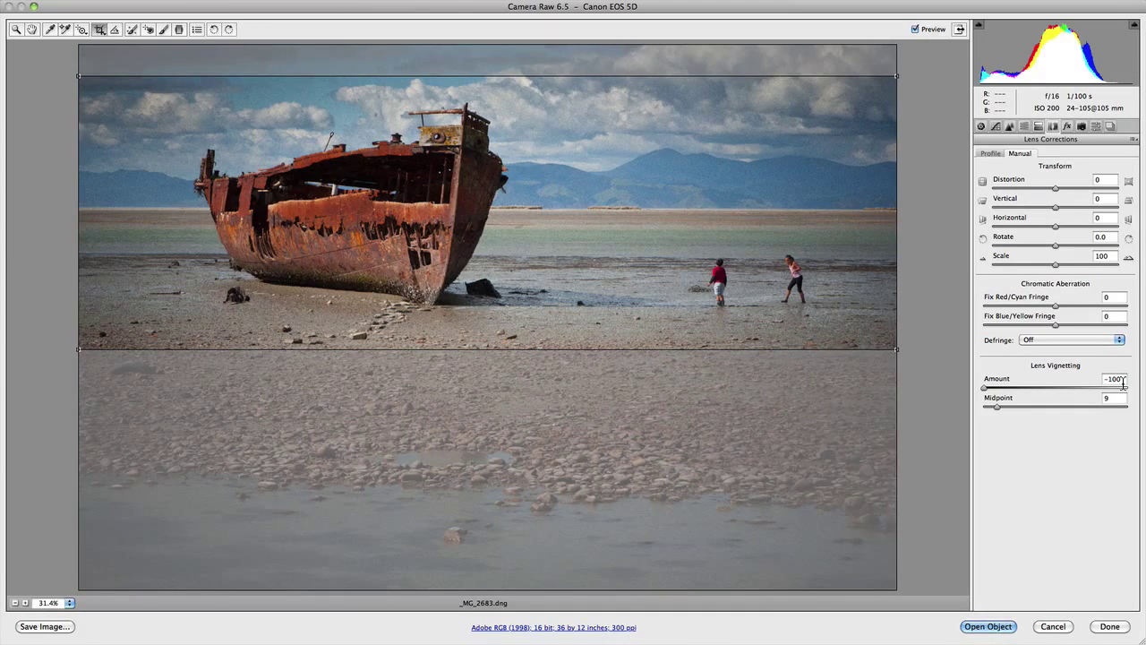
# Step: Apply the crop and reset the lens vignetting amount to 0
pyautogui.moveTo(1122, 382); pyautogui.dragTo(1065, 391)
pyautogui.press('z')
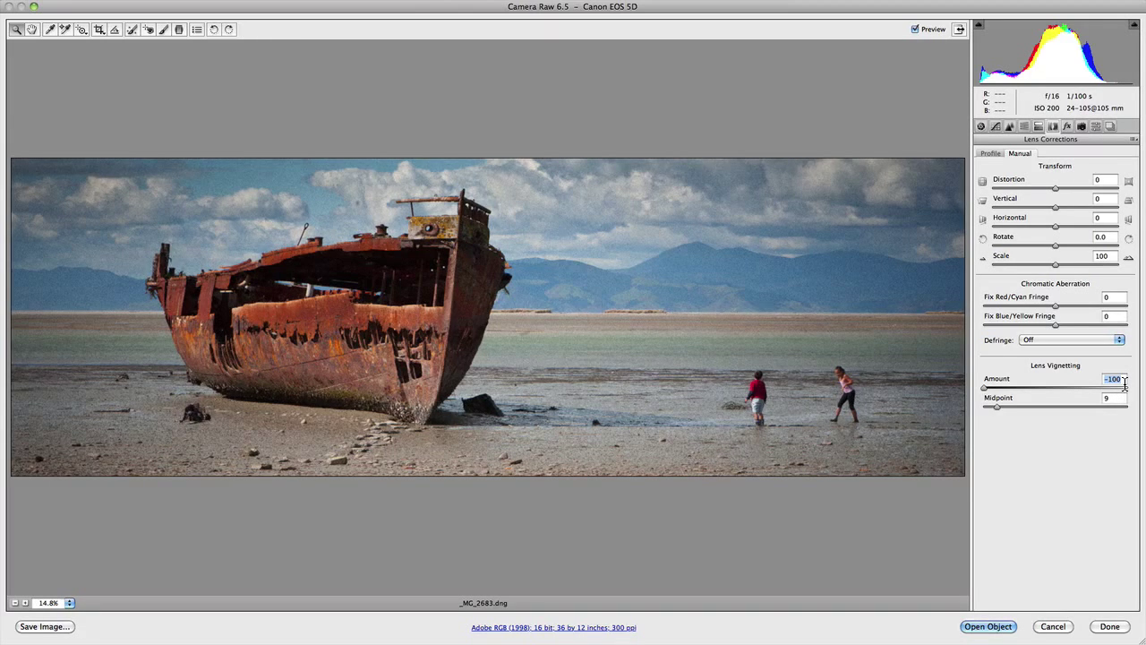
pyautogui.write('0')
pyautogui.press('Return')
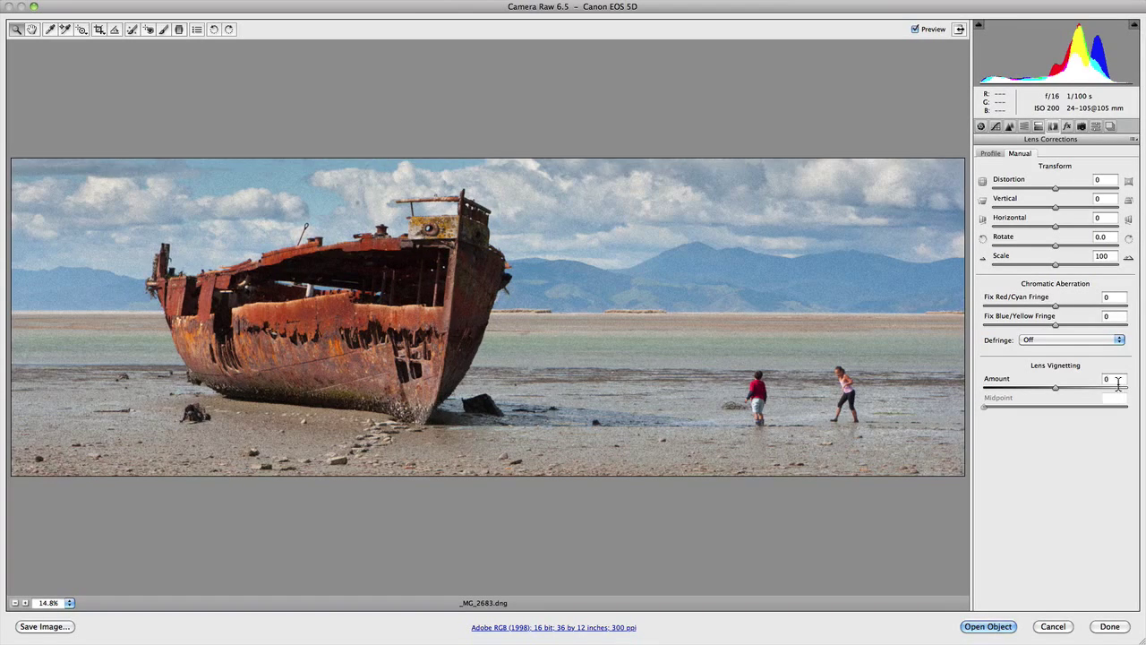
# Step: Add a post-crop vignette to the cropped photo with an amount of -49
pyautogui.click(1066, 127)
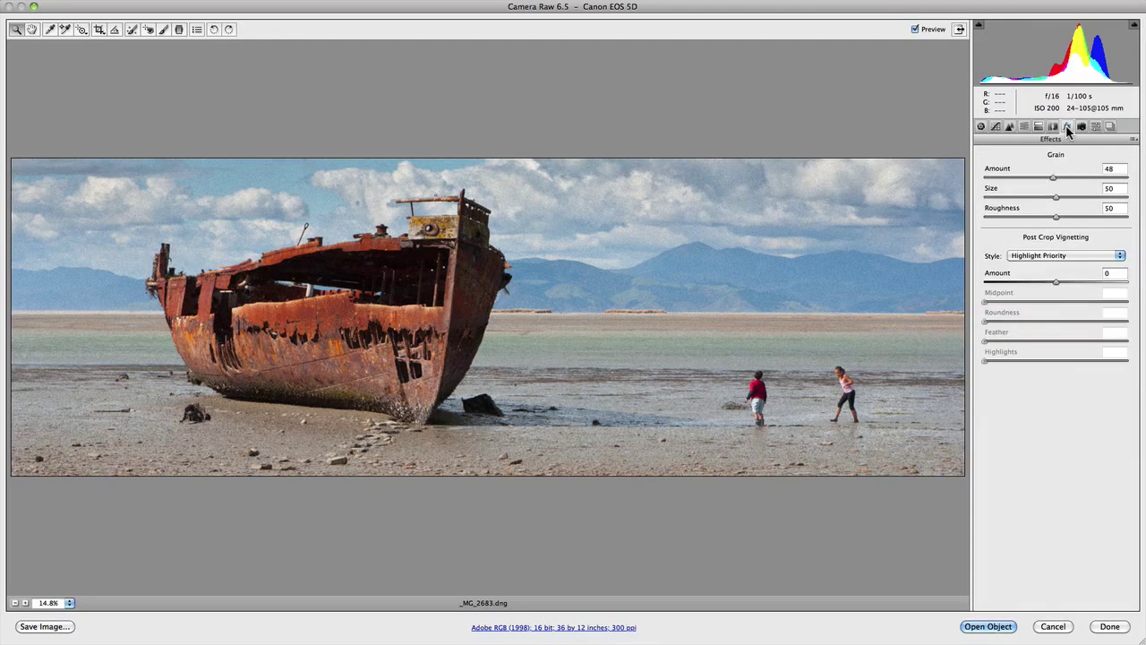
pyautogui.click(1056, 282)
pyautogui.moveTo(1056, 285); pyautogui.dragTo(1021, 283)
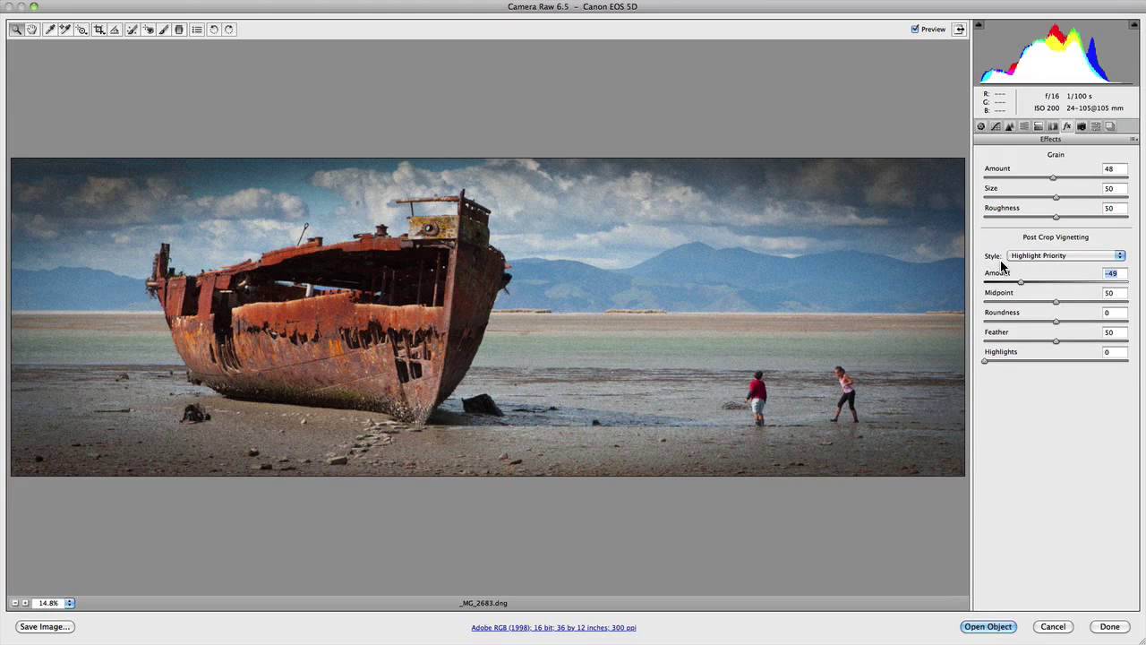
# Step: Compare the Highlight Priority and Color Priority vignette styles and set the style to Paint Overlay
pyautogui.click(1120, 257)
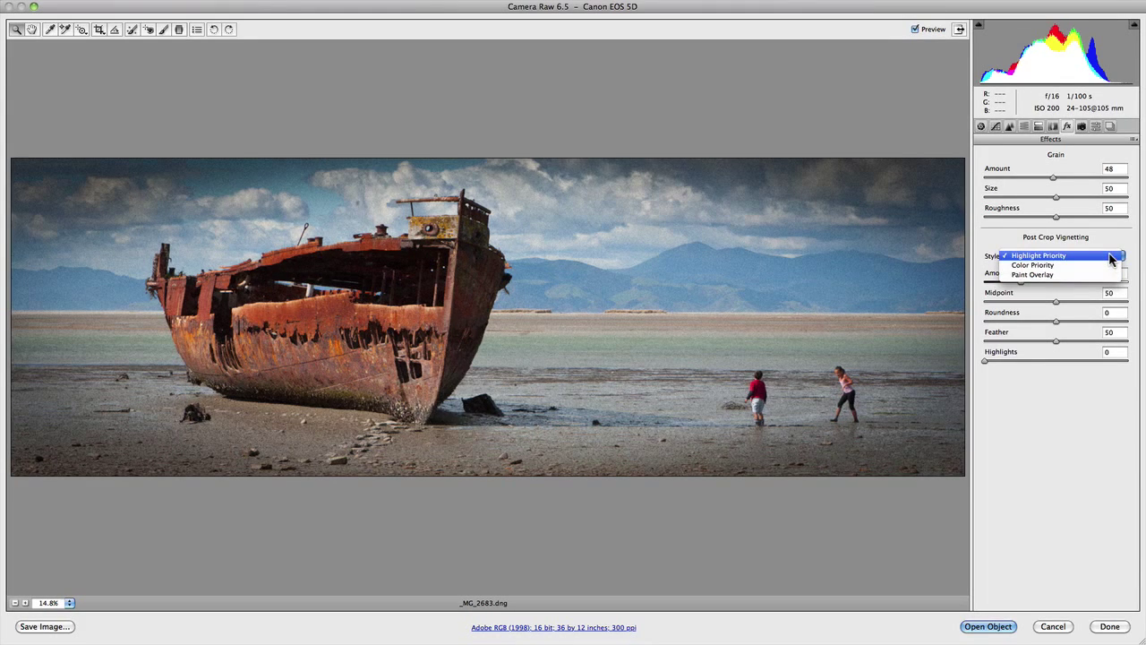
pyautogui.click(1111, 258)
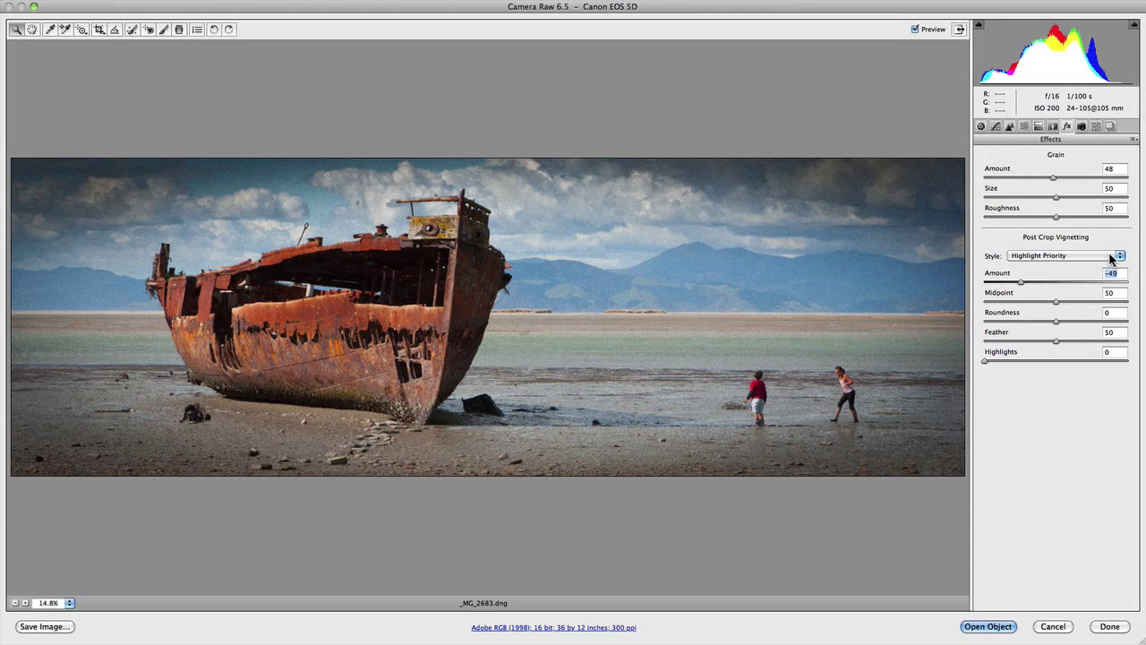
pyautogui.click(1110, 259)
pyautogui.click(1108, 266)
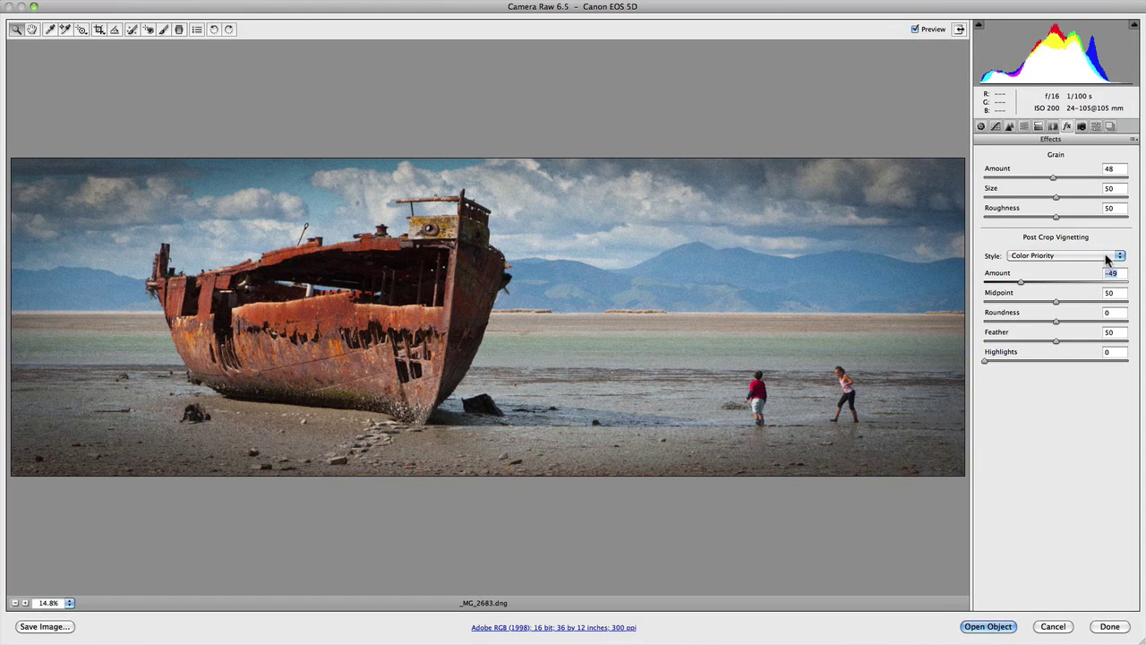
pyautogui.click(1106, 257)
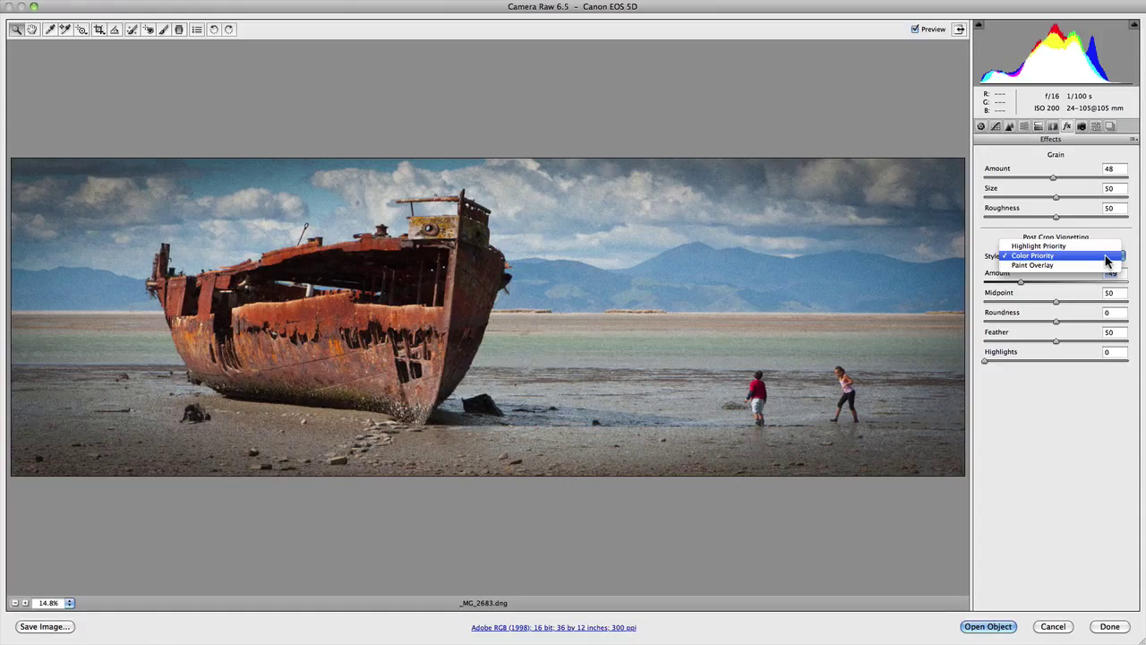
pyautogui.click(1106, 264)
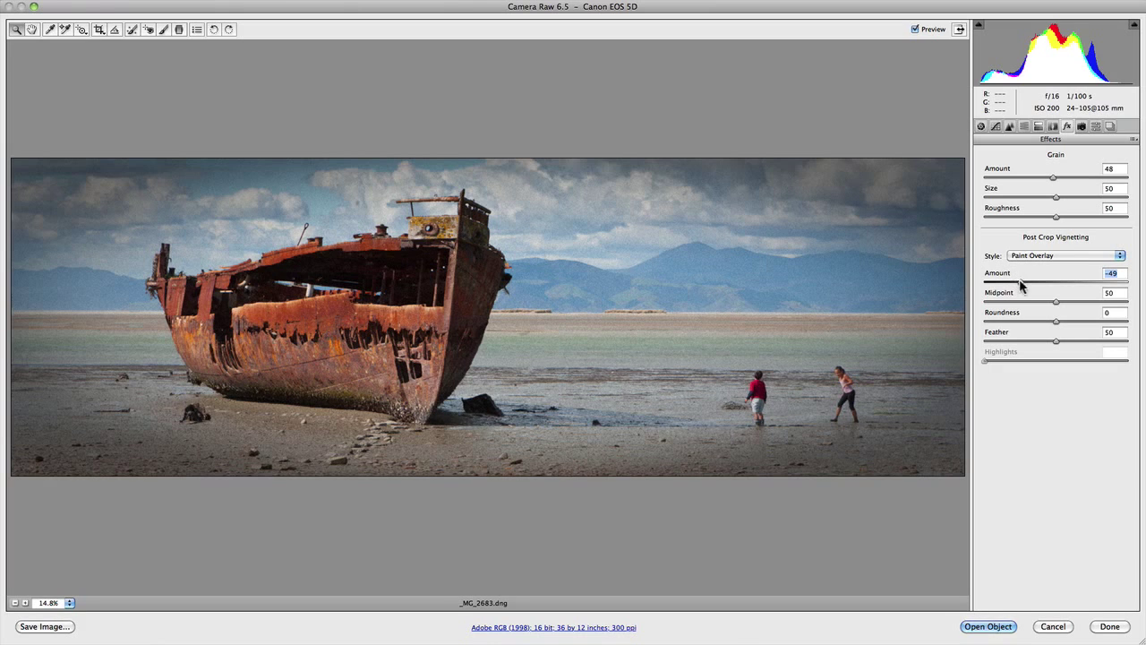
# Step: Try a post-crop vignette amount of +97, and shape the vignette with amount -58, midpoint 43 and roundness -48
pyautogui.moveTo(1022, 287); pyautogui.dragTo(1117, 283)
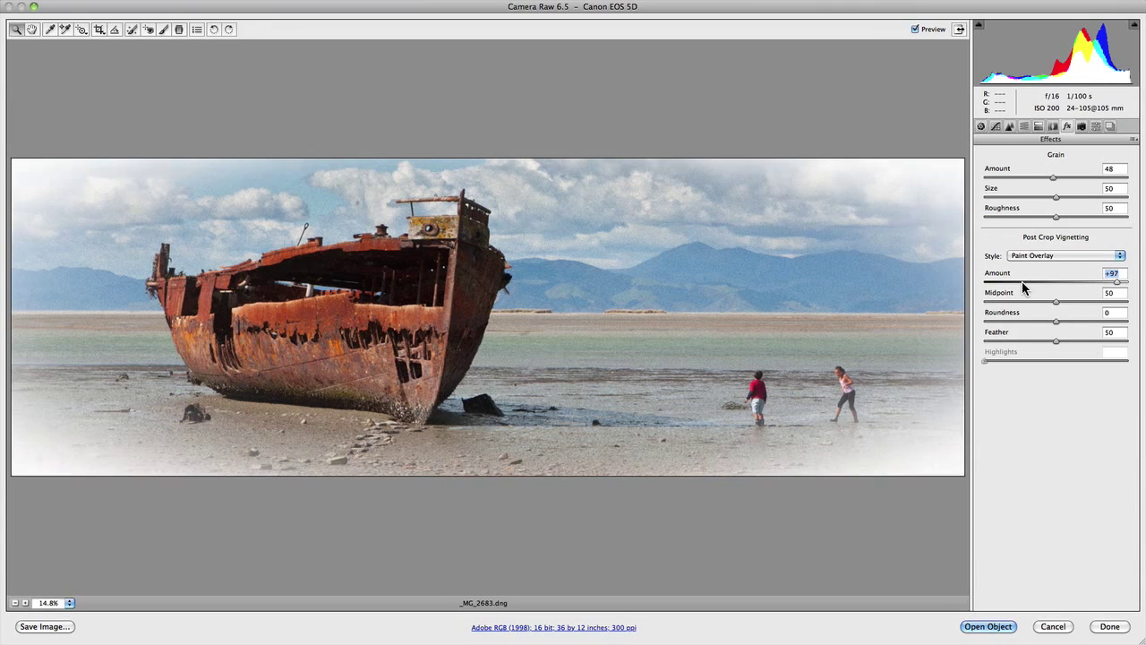
pyautogui.click(1014, 282)
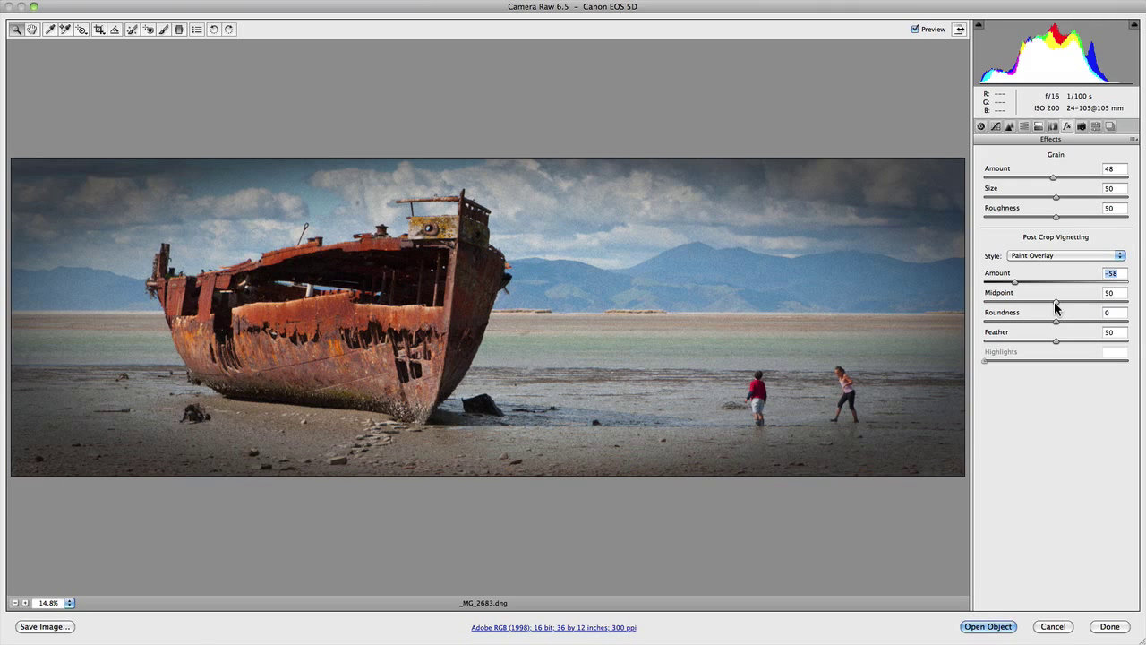
pyautogui.moveTo(1054, 306)
pyautogui.mouseDown()
pyautogui.moveTo(960, 307)
pyautogui.moveTo(1137, 307)
pyautogui.moveTo(1046, 309)
pyautogui.mouseUp()
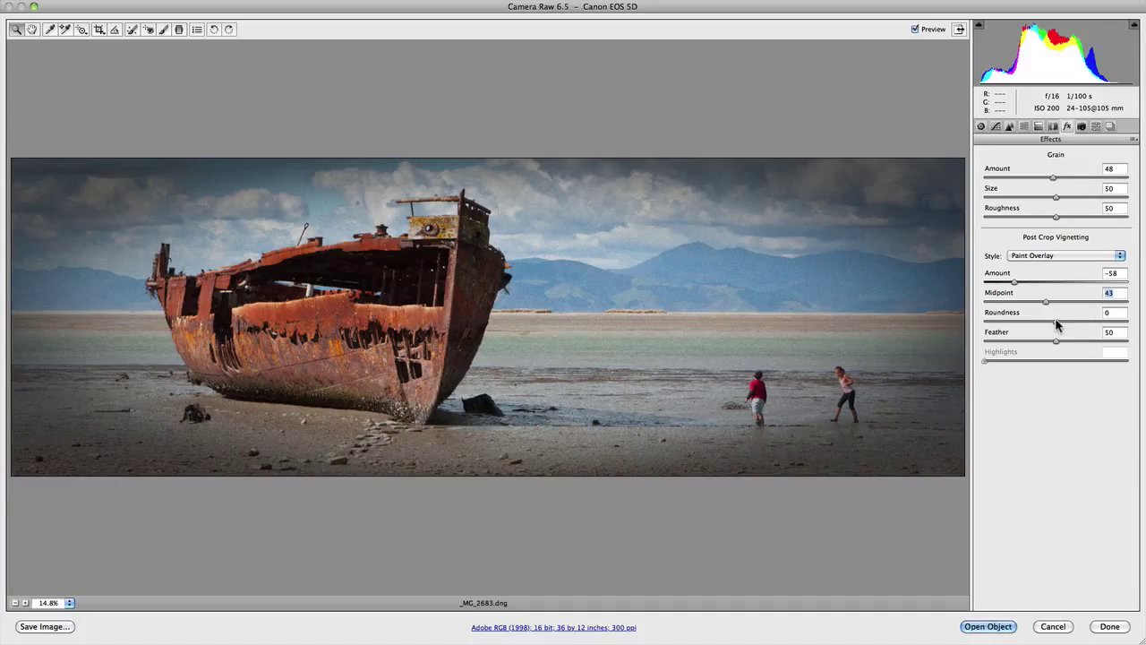
pyautogui.moveTo(1056, 323); pyautogui.dragTo(1020, 321)
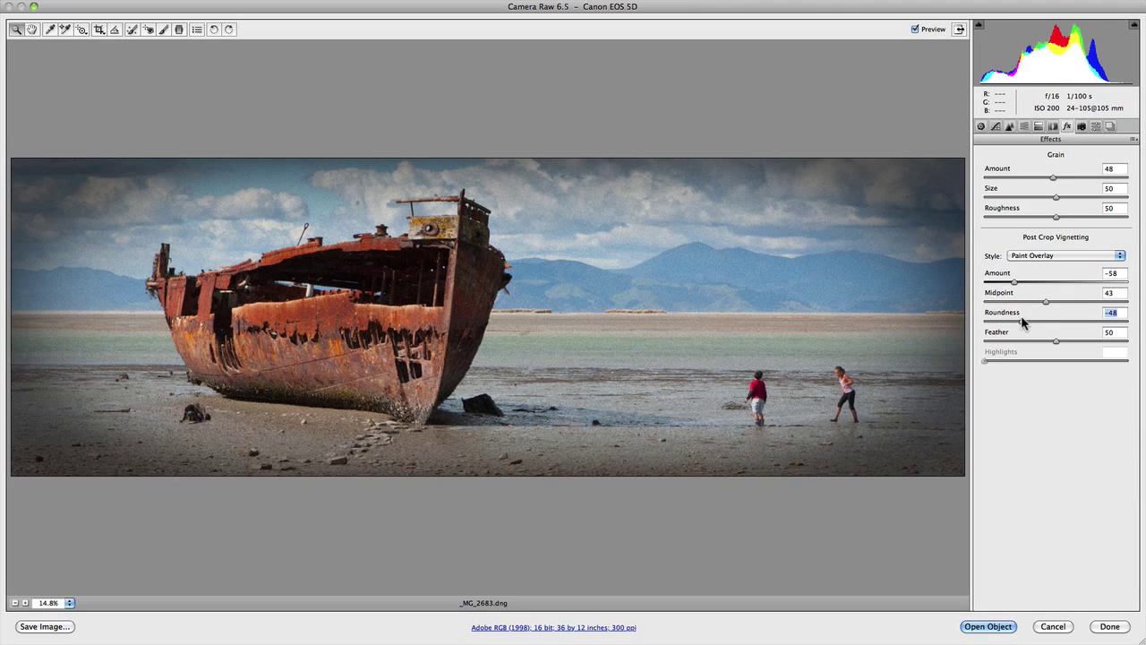
# Step: Try the post-crop vignette feather at the extremes 100 and 0, and set it to 68
pyautogui.click(1021, 323)
pyautogui.click(1057, 343)
pyautogui.moveTo(1057, 343); pyautogui.dragTo(1133, 345)
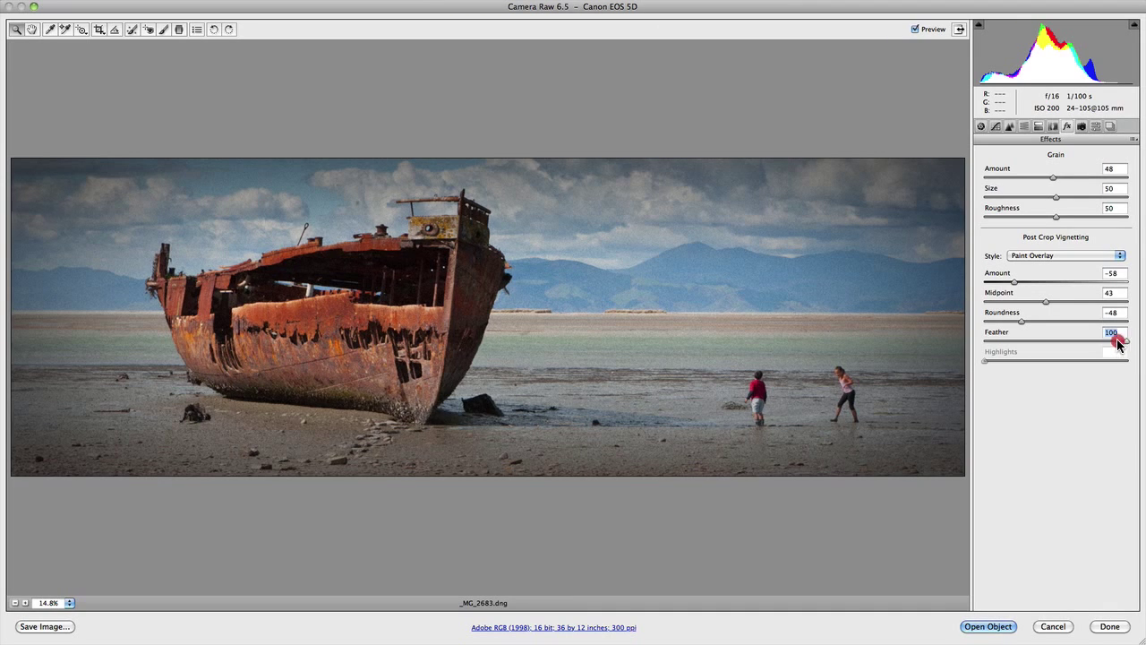
pyautogui.moveTo(1118, 345); pyautogui.dragTo(983, 345)
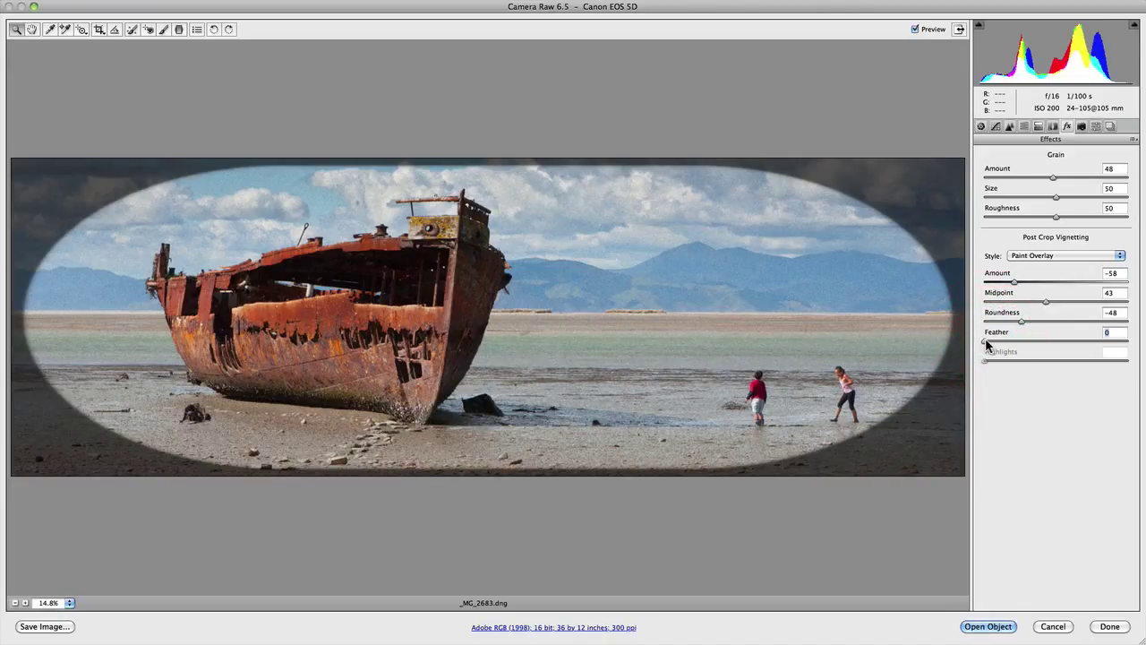
pyautogui.moveTo(983, 344); pyautogui.dragTo(1084, 339)
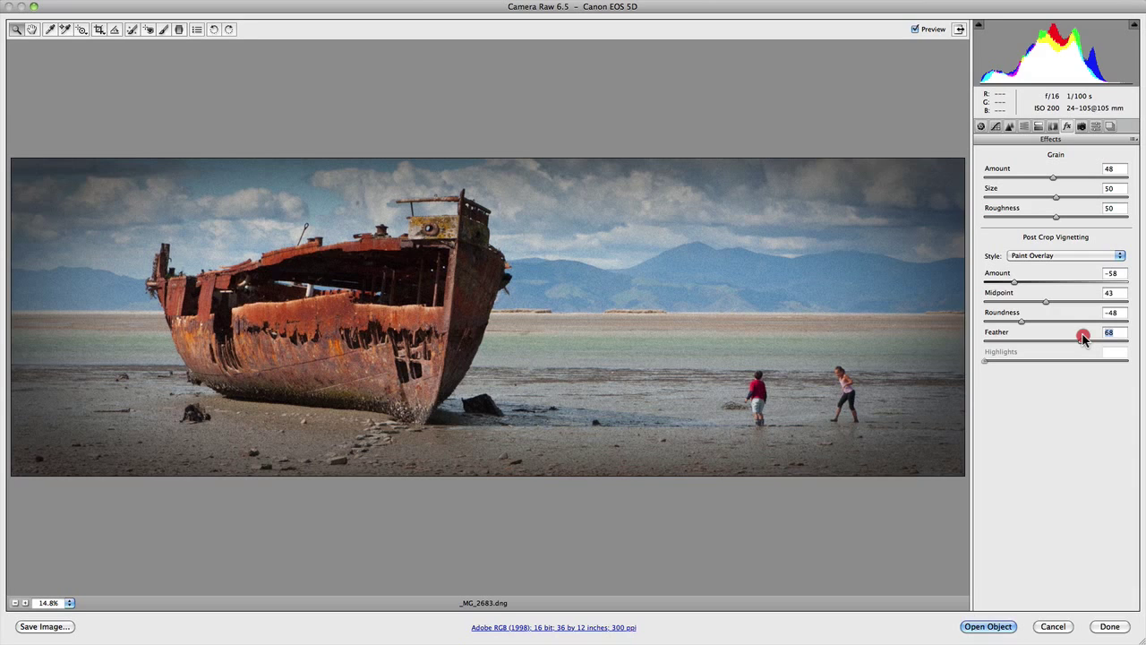
pyautogui.moveTo(1081, 335); pyautogui.dragTo(1082, 335)
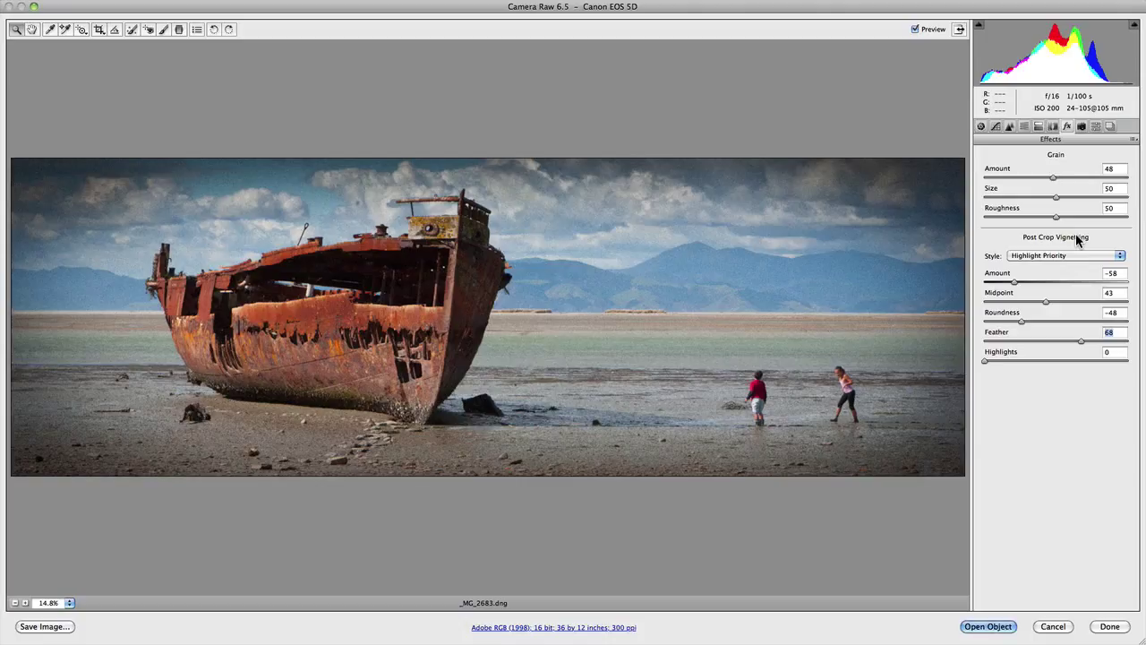
# Step: With the vignette style set to Highlight Priority, try the vignette highlights at 100 and settle on 47
pyautogui.click(985, 360)
pyautogui.moveTo(989, 360)
pyautogui.mouseDown()
pyautogui.moveTo(1139, 367)
pyautogui.moveTo(942, 362)
pyautogui.moveTo(1144, 364)
pyautogui.mouseUp()
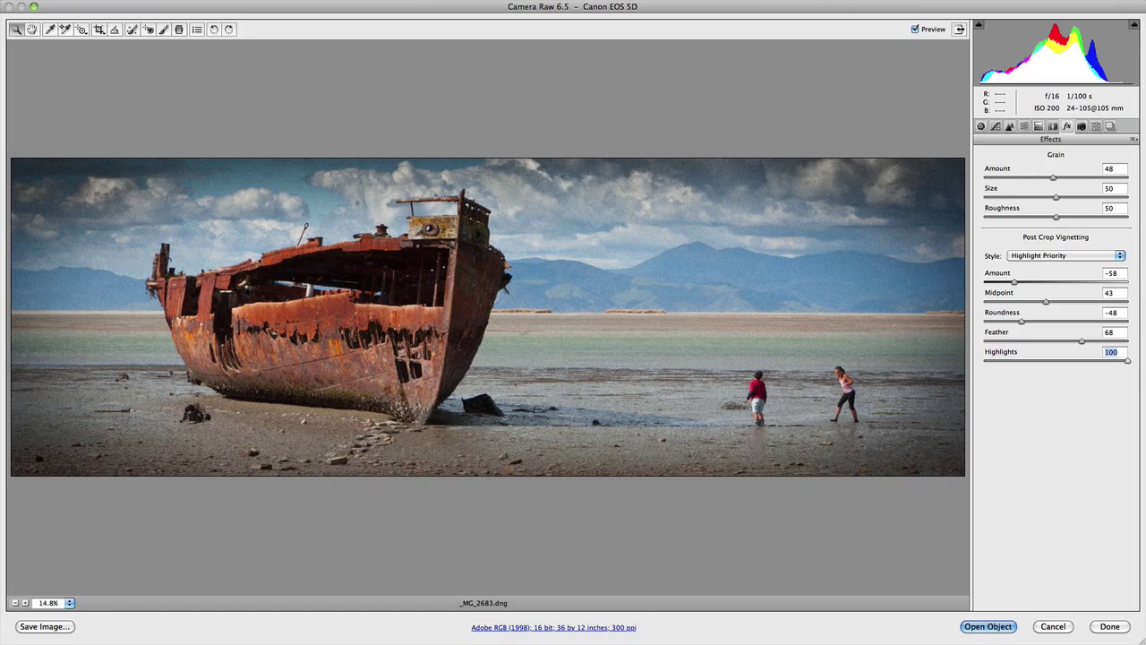
pyautogui.moveTo(1127, 361); pyautogui.dragTo(1014, 362)
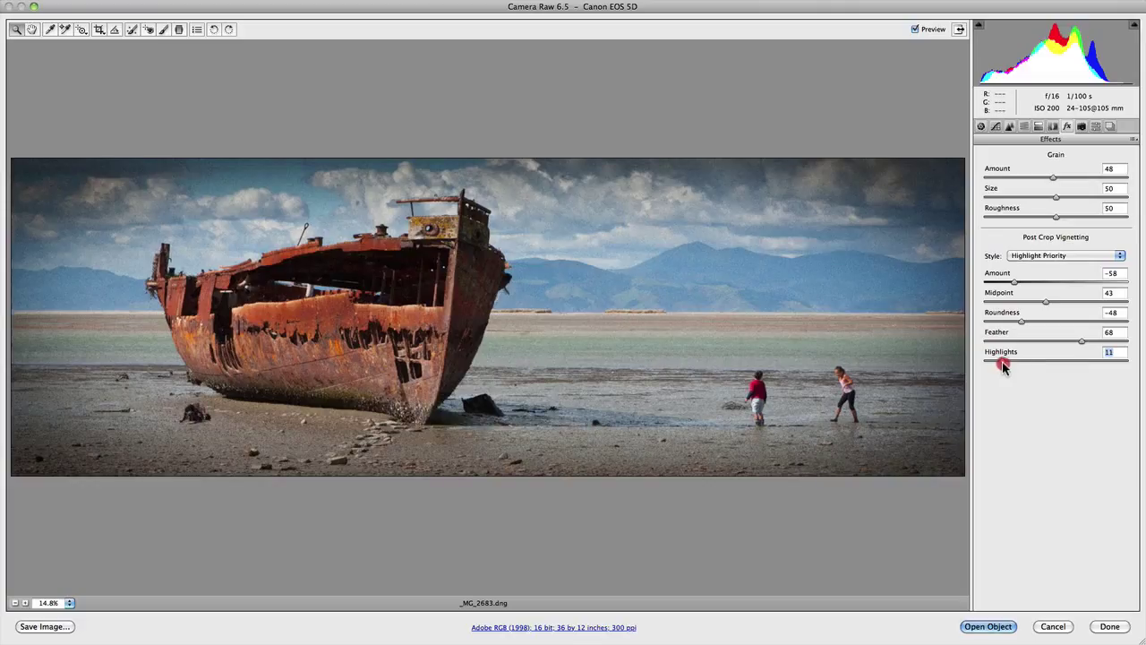
pyautogui.moveTo(1001, 361); pyautogui.dragTo(1023, 362)
pyautogui.moveTo(1032, 361); pyautogui.dragTo(1037, 364)
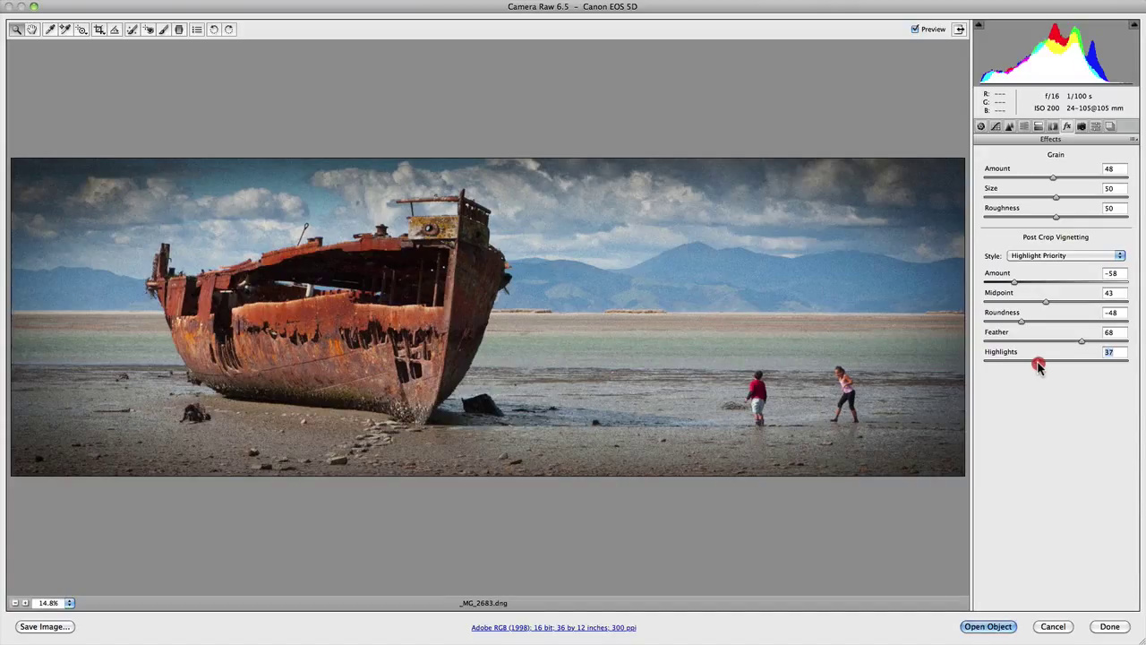
pyautogui.moveTo(1038, 366); pyautogui.dragTo(1052, 366)
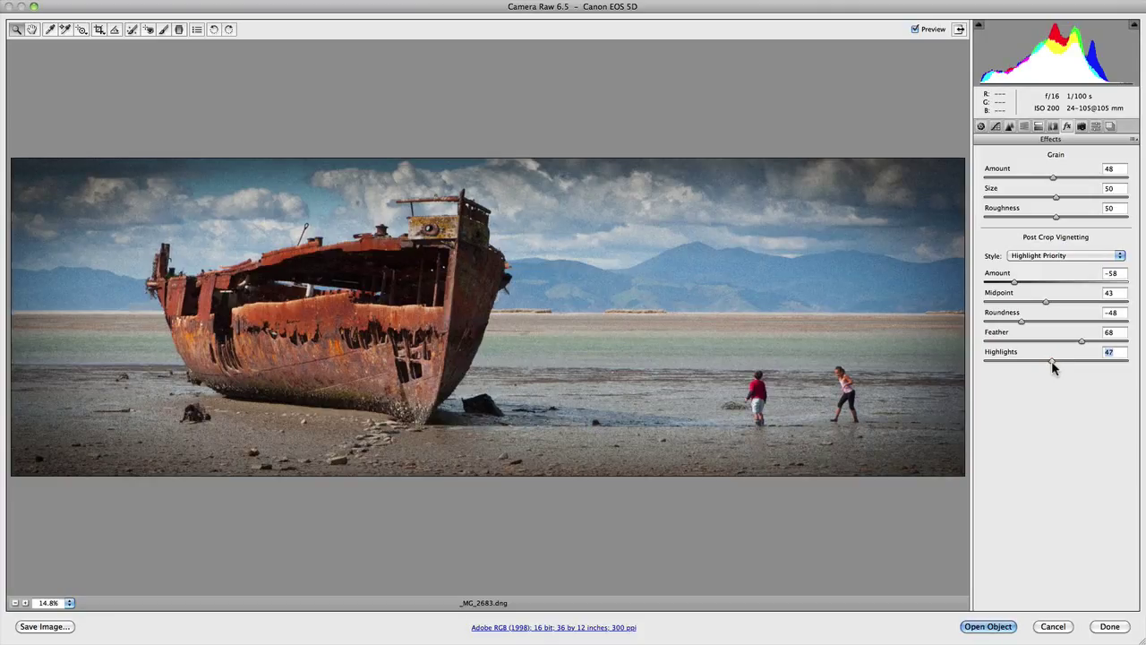